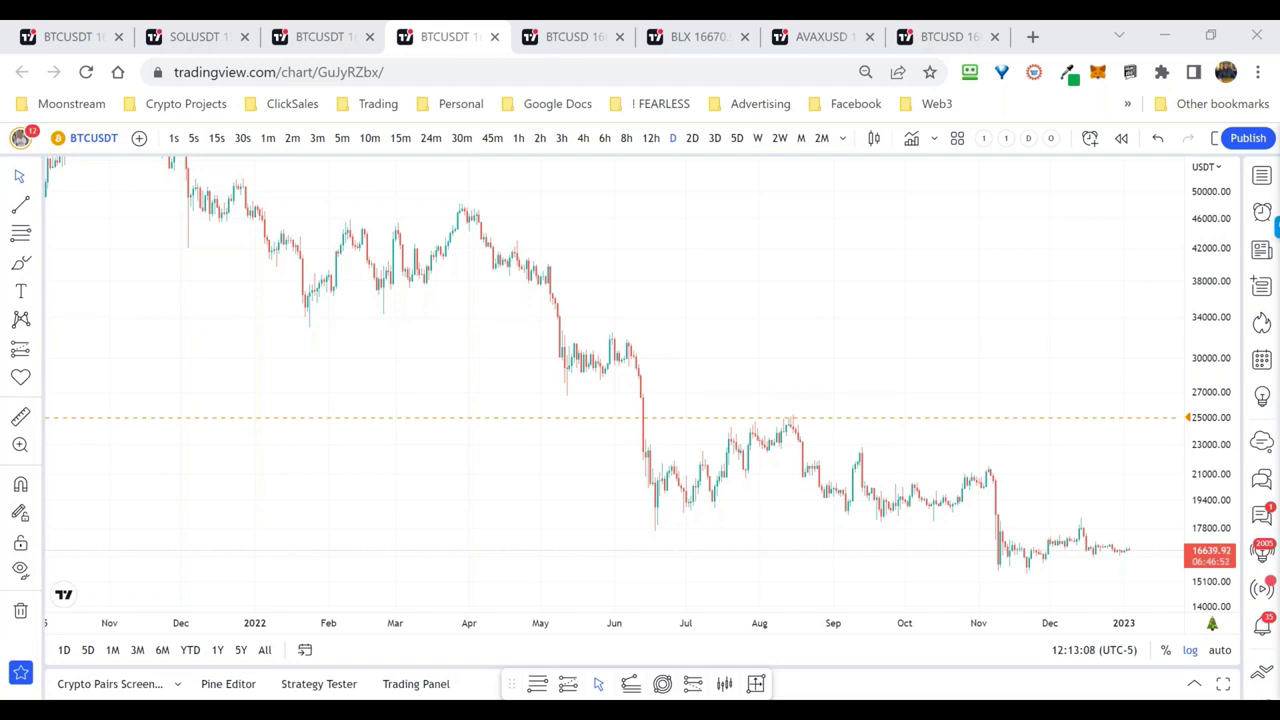
# Bring PowerPoint over the chart, maximize it, and present the Crypto Mastery Indicators slide 144
pyautogui.moveTo(1279, 114); pyautogui.dragTo(1066, 112)
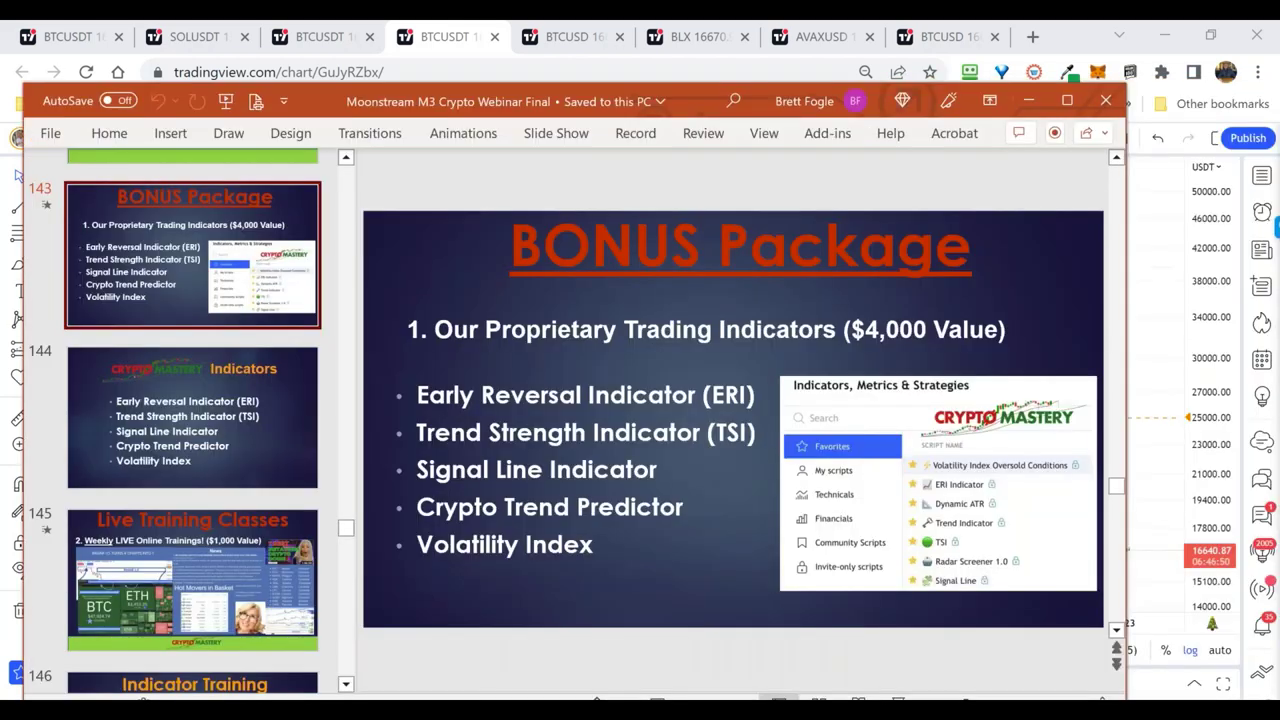
pyautogui.click(1066, 104)
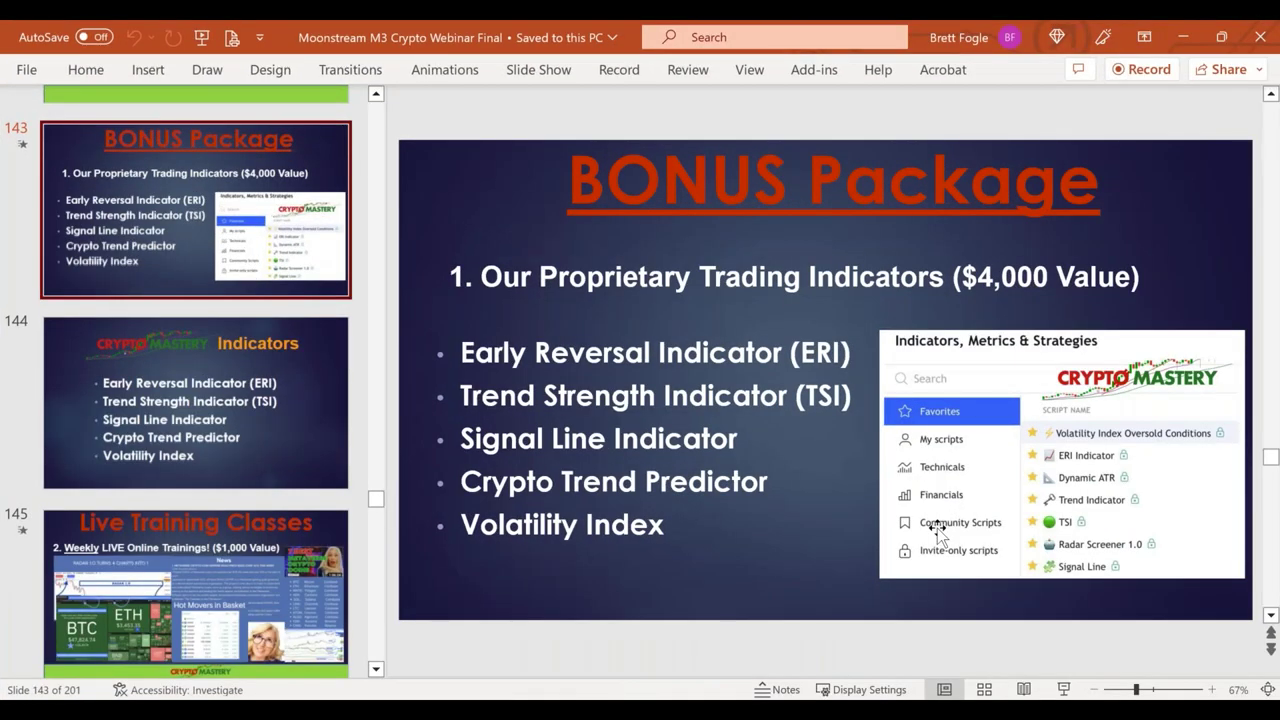
pyautogui.click(940, 535)
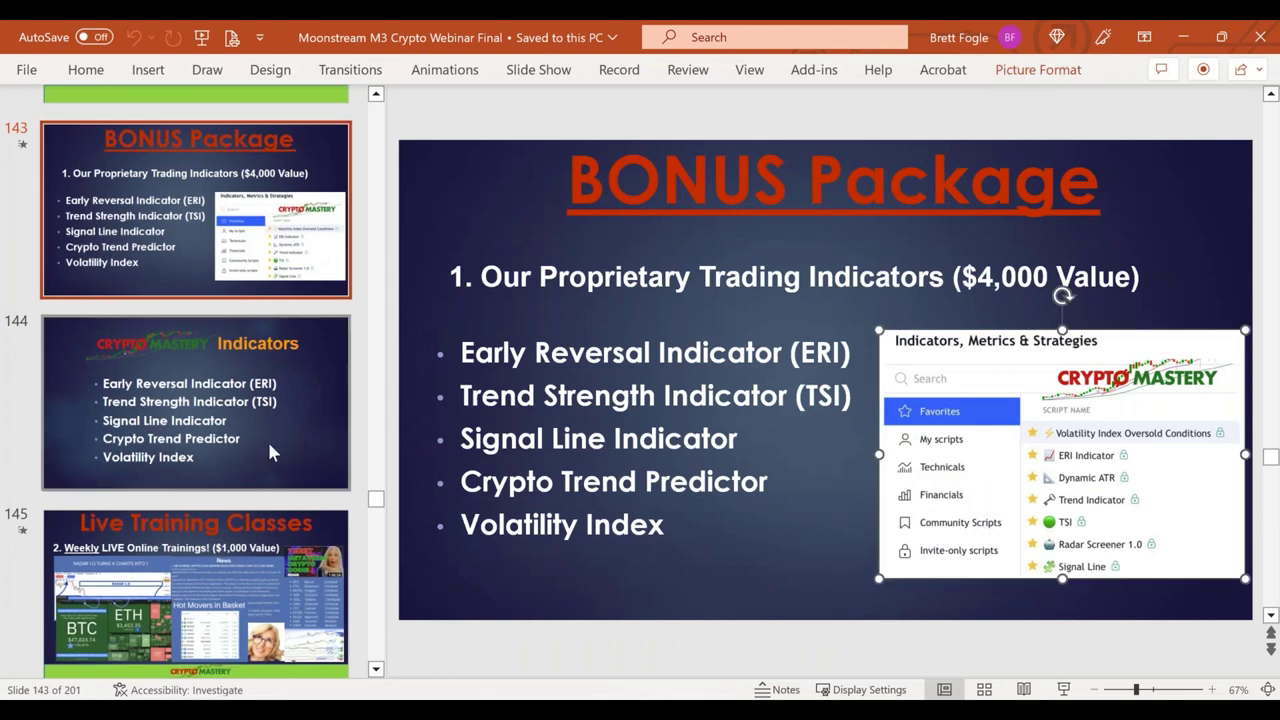
pyautogui.click(215, 427)
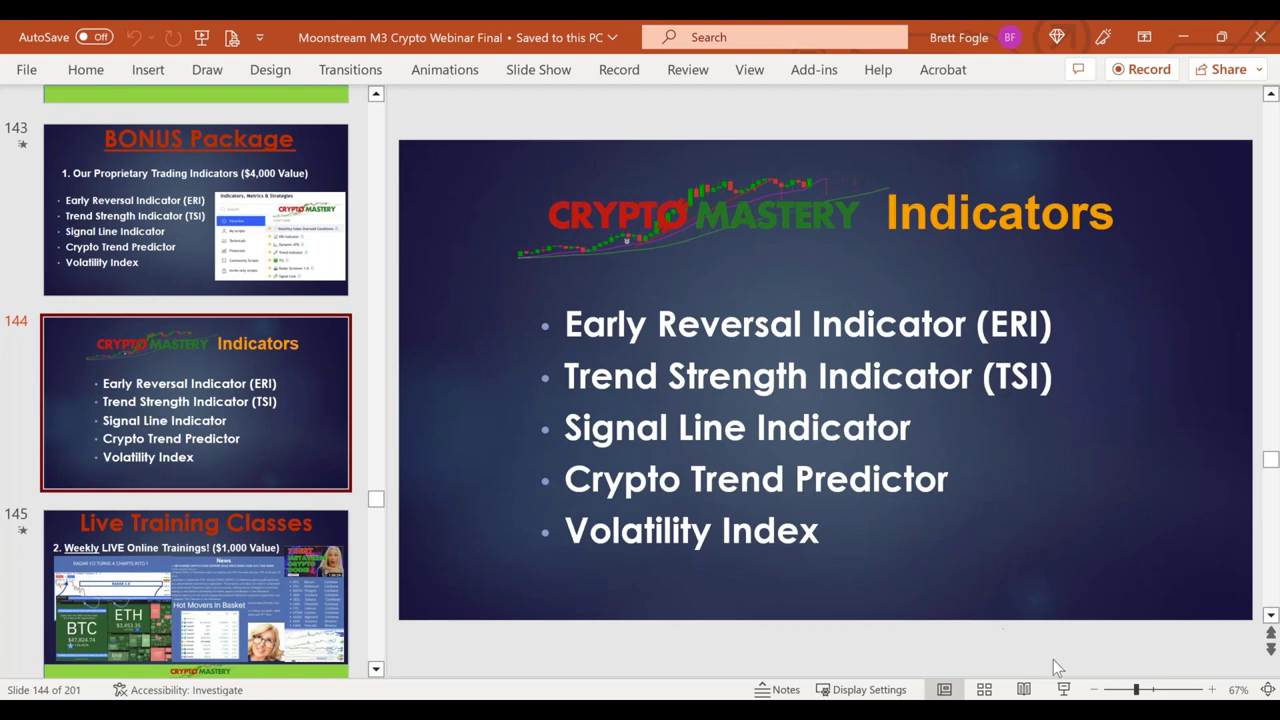
pyautogui.click(1064, 689)
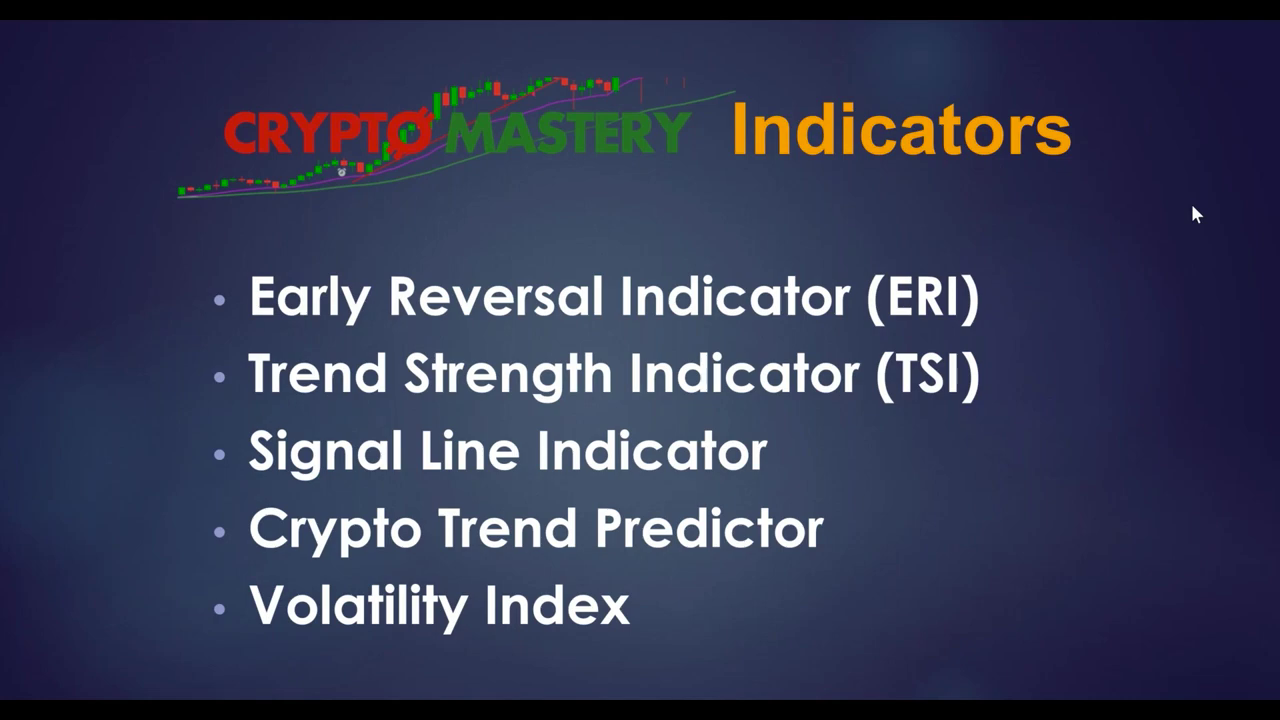
pyautogui.press('Escape')
# On the BONUS Package slide 143, move the indicators screenshot slightly beside the list
pyautogui.click(285, 232)
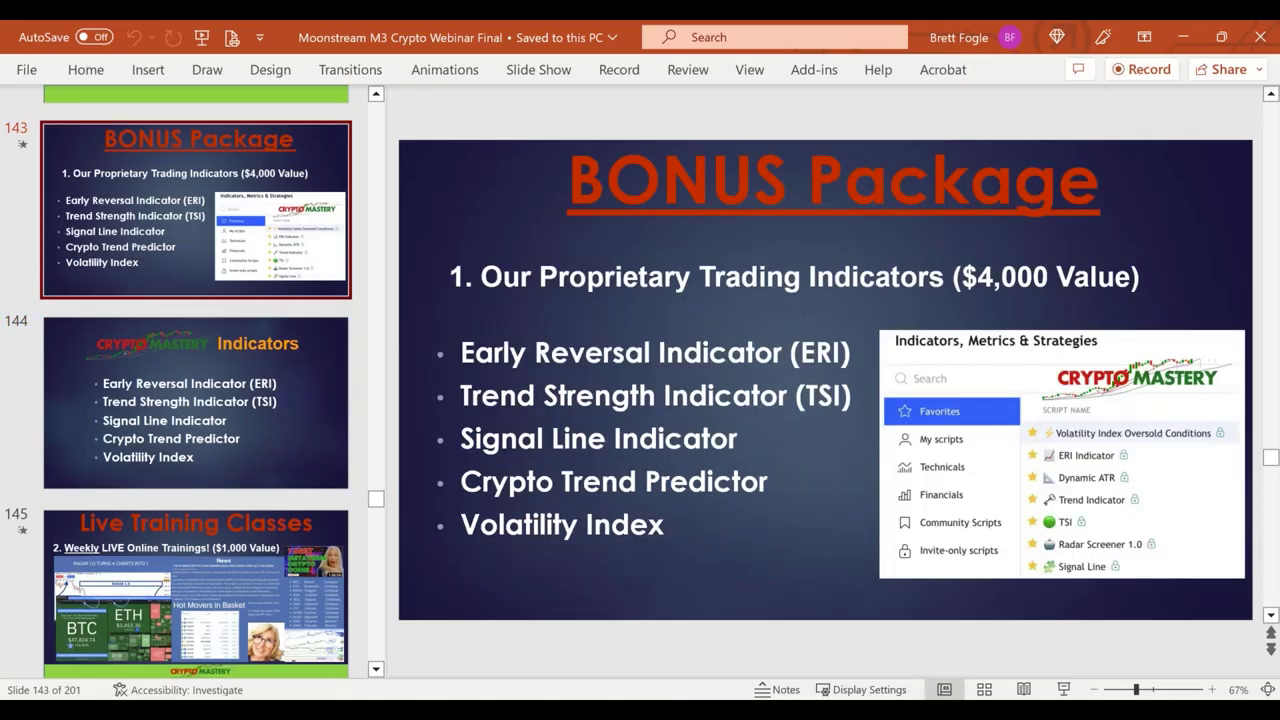
pyautogui.click(995, 373)
pyautogui.moveTo(995, 373); pyautogui.dragTo(1075, 350)
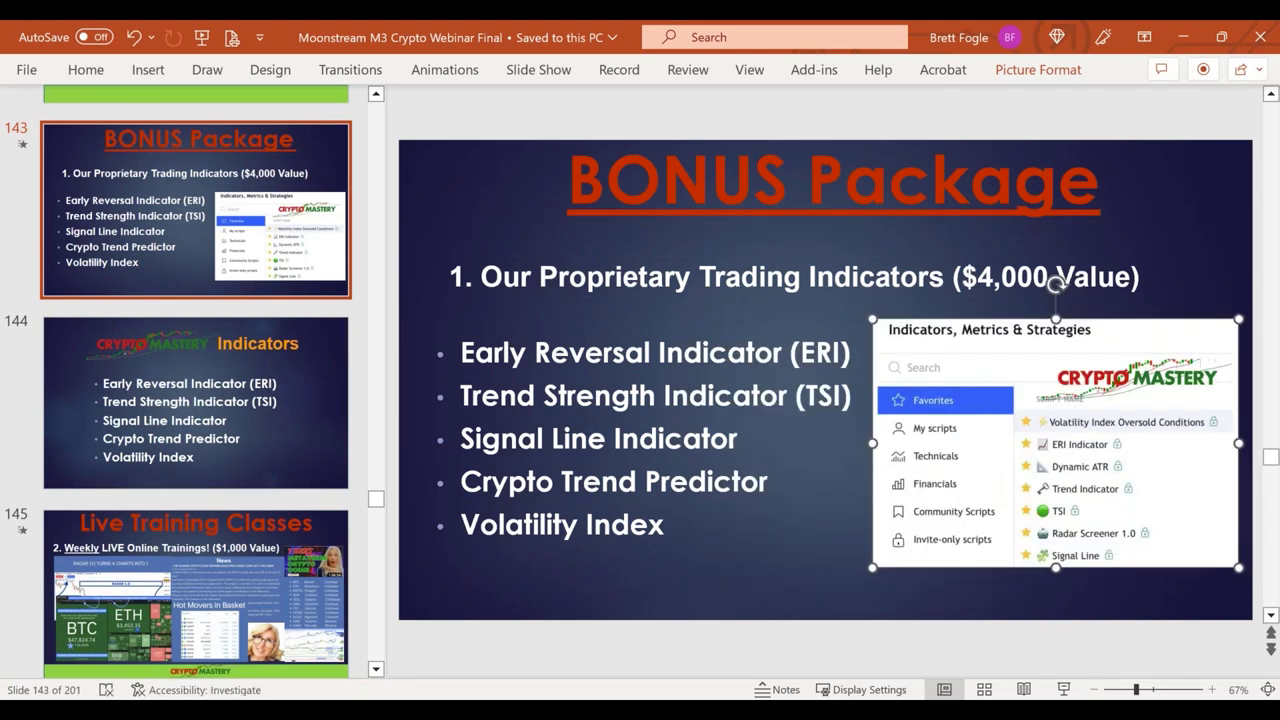
# Minimize PowerPoint and show the Invite-only scripts list in TradingView's Indicators dialog
pyautogui.click(1184, 40)
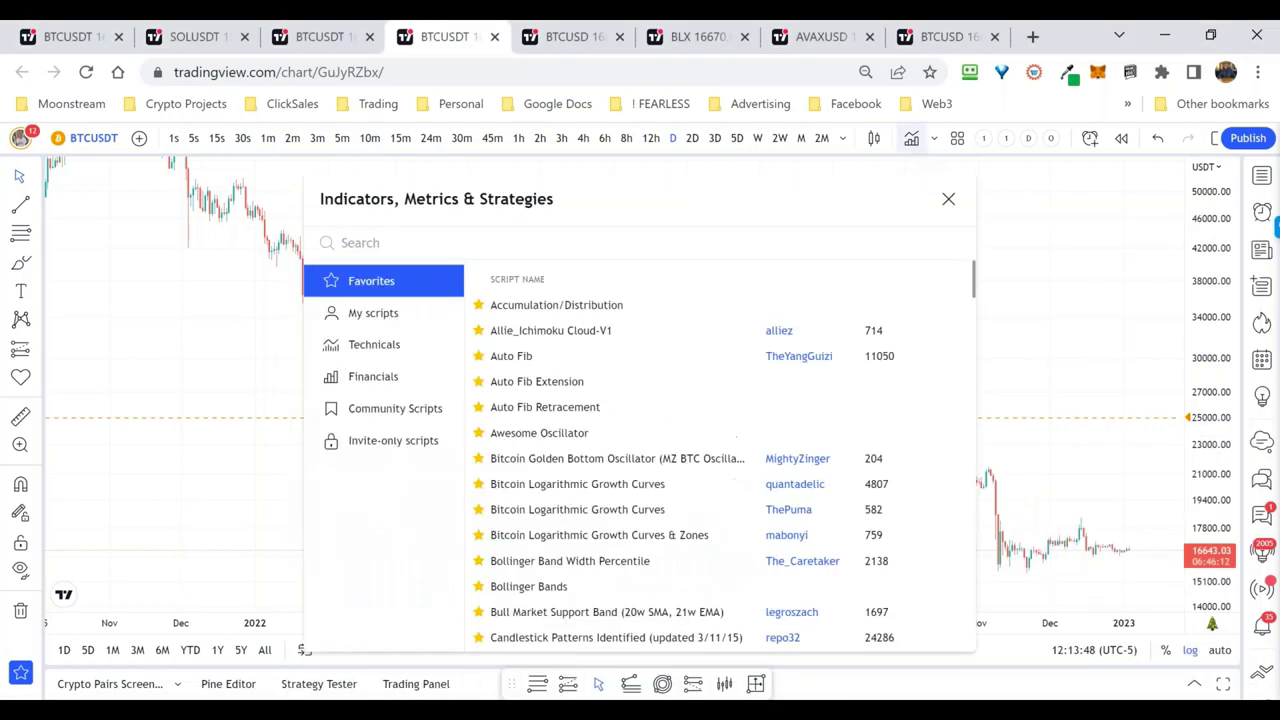
pyautogui.click(394, 447)
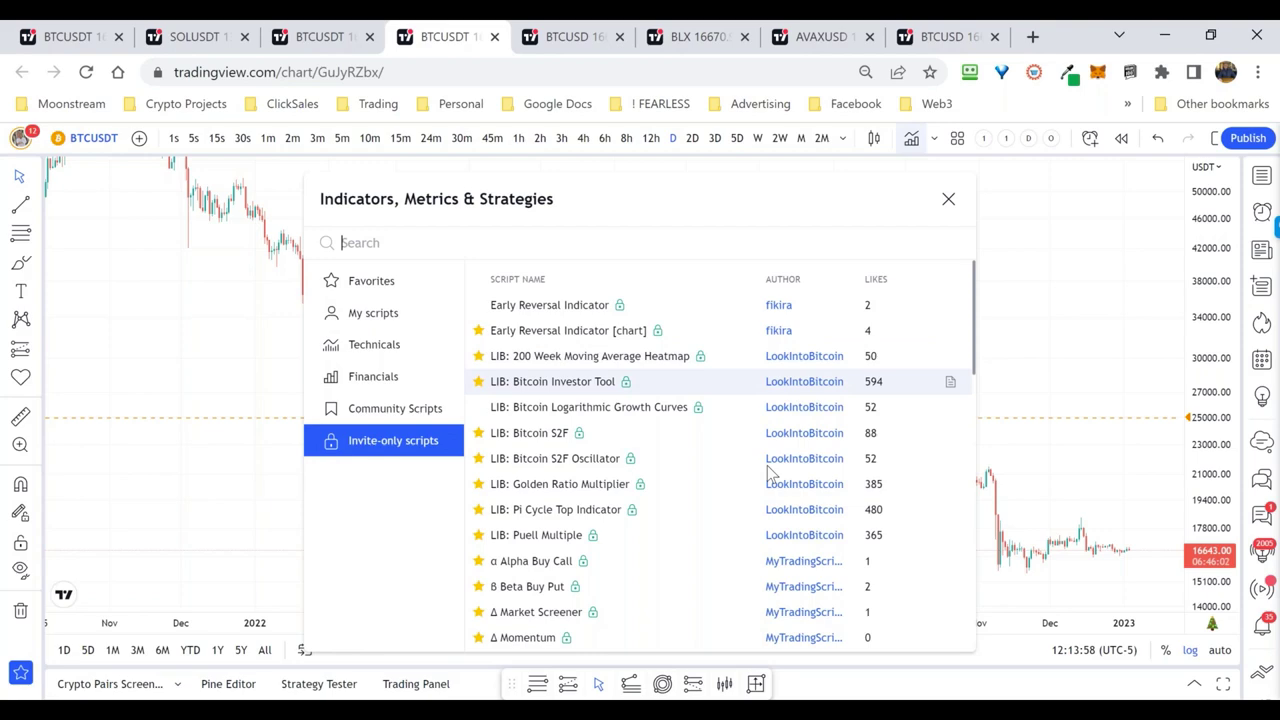
pyautogui.scroll(-5, 745, 467)
pyautogui.scroll(-4, 745, 467)
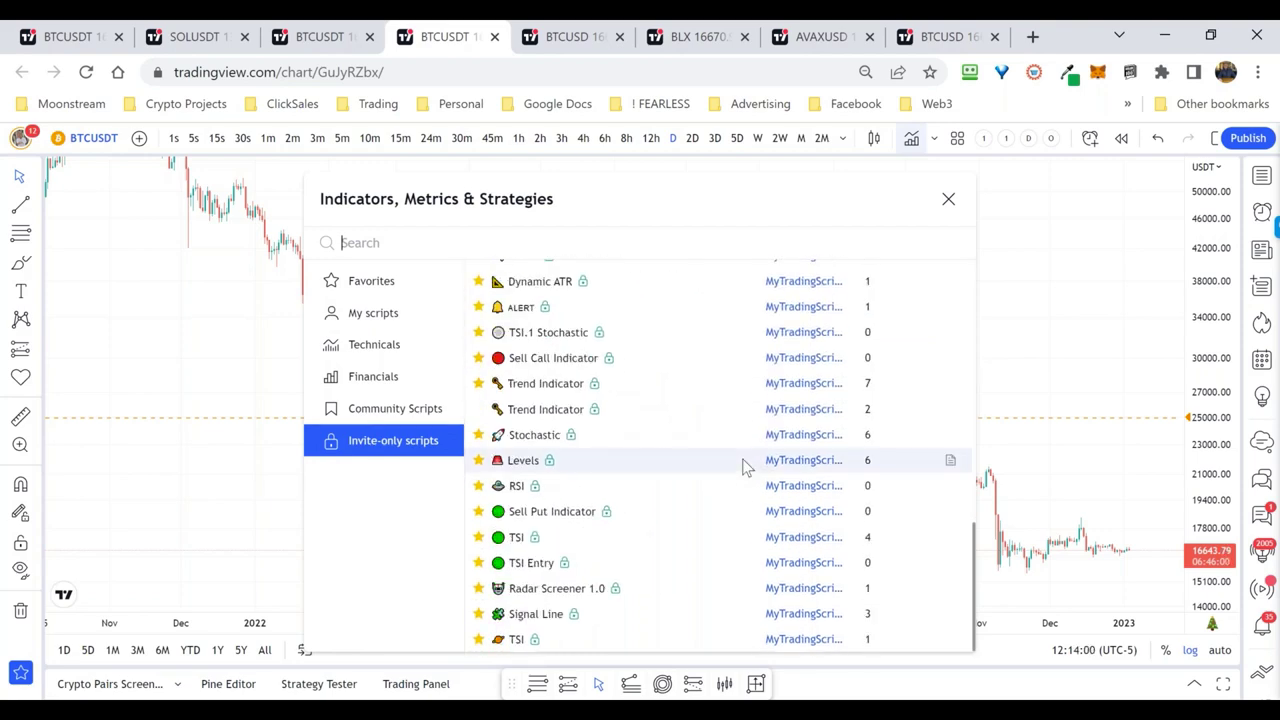
pyautogui.scroll(2, 745, 467)
pyautogui.scroll(2, 745, 467)
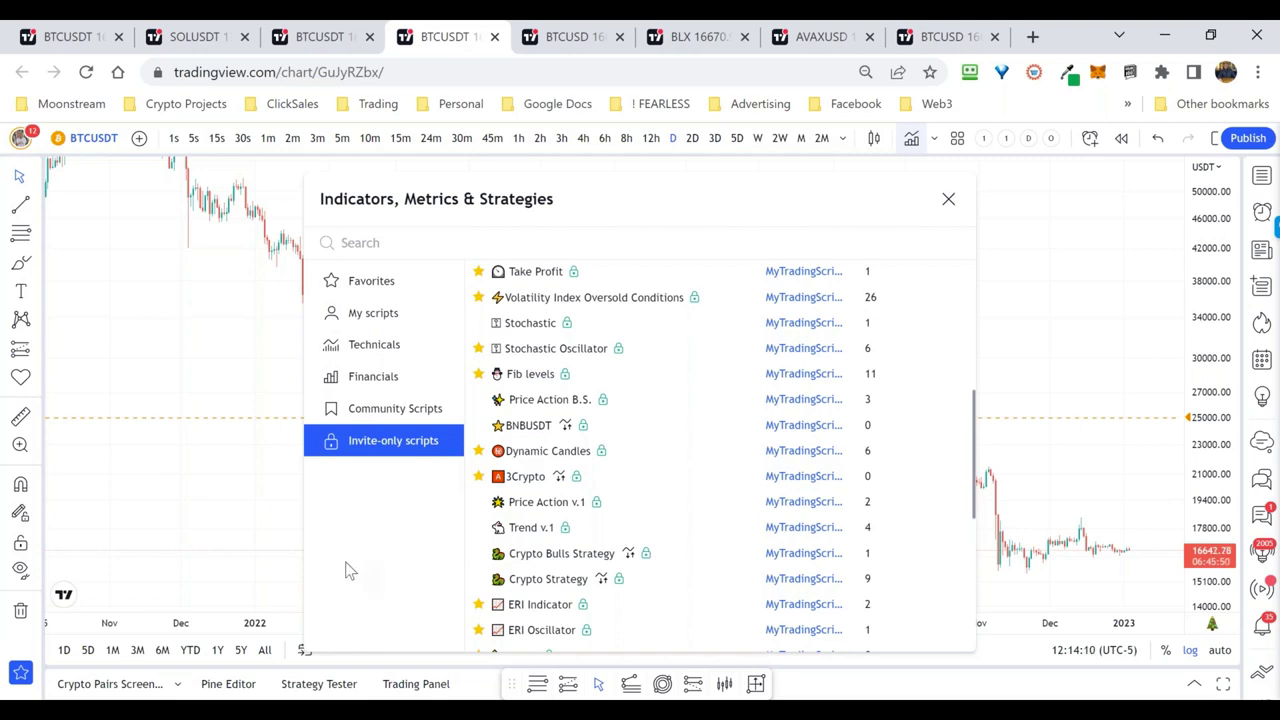
# Scroll through the invite-only list to locate the ERI Indicator and ERI Oscillator entries
pyautogui.scroll(4, 520, 567)
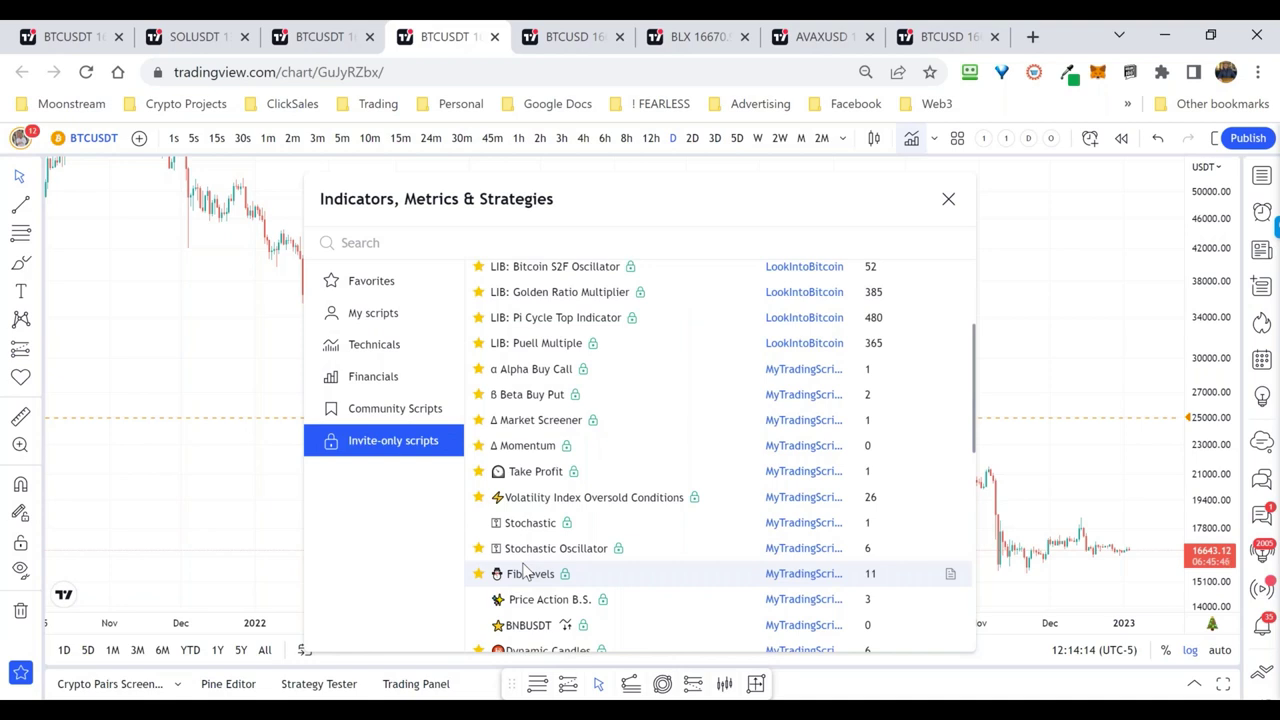
pyautogui.scroll(-5, 522, 567)
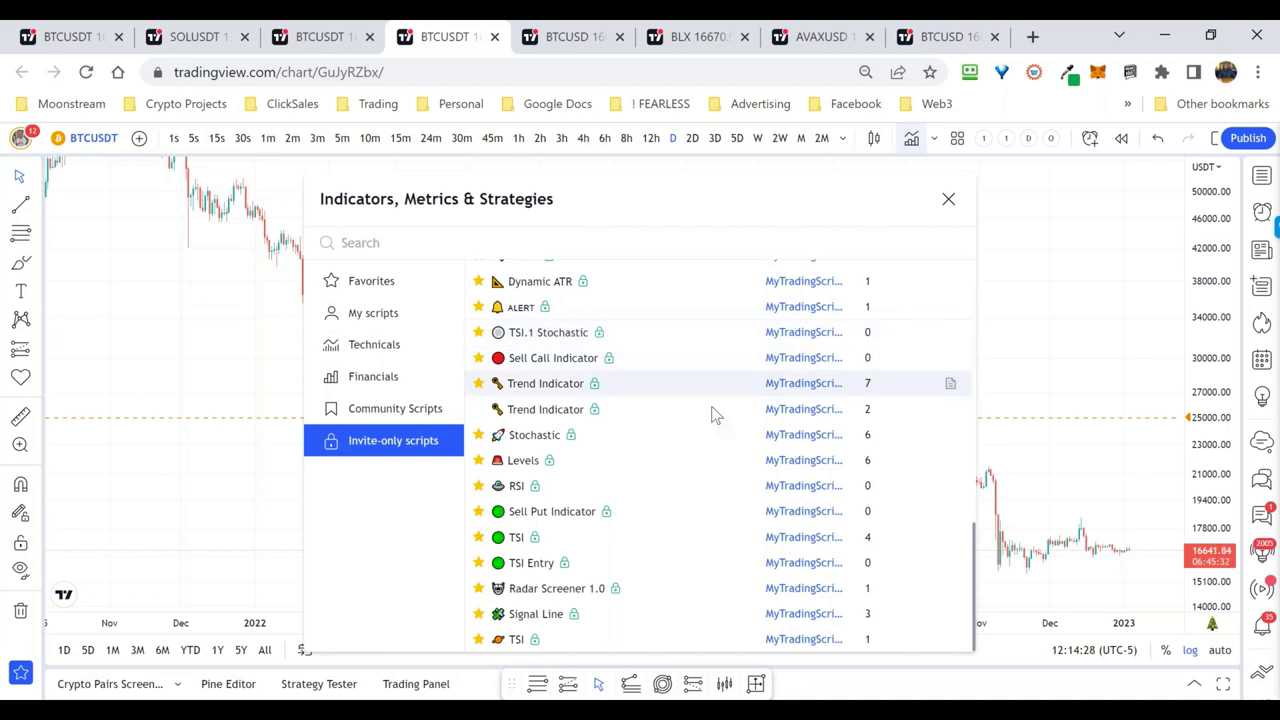
pyautogui.scroll(3, 626, 533)
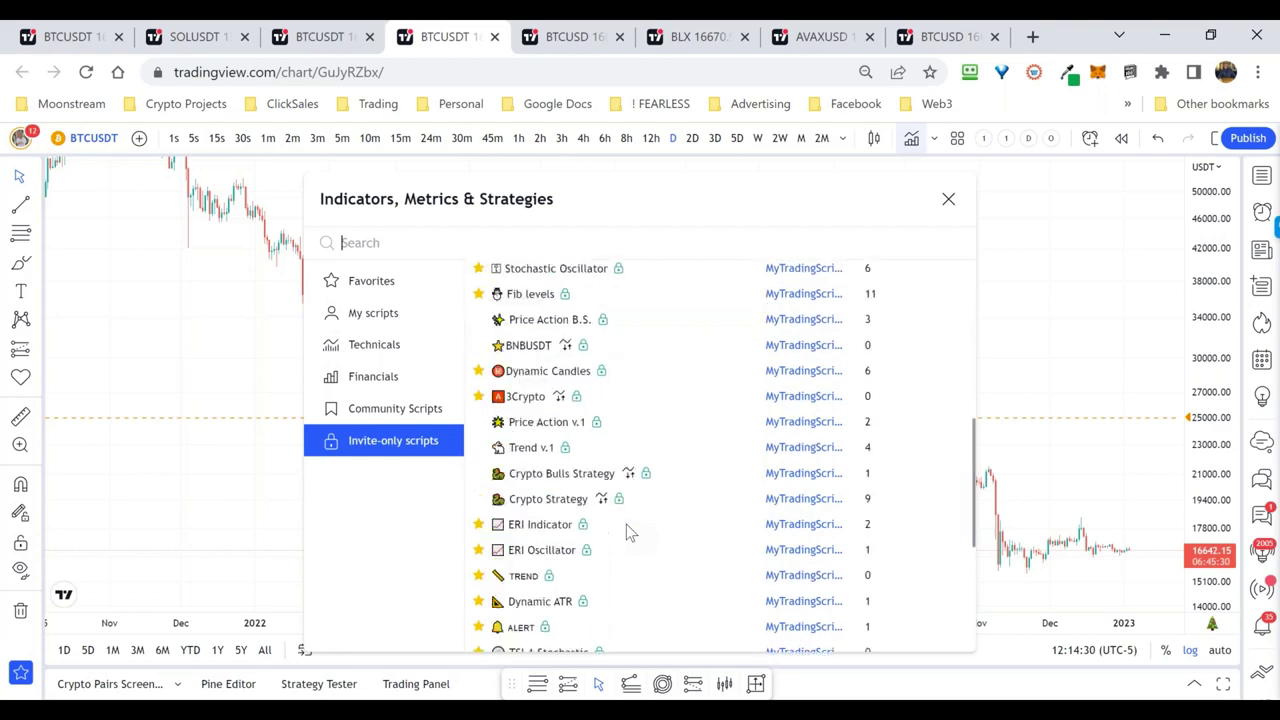
pyautogui.scroll(1, 627, 526)
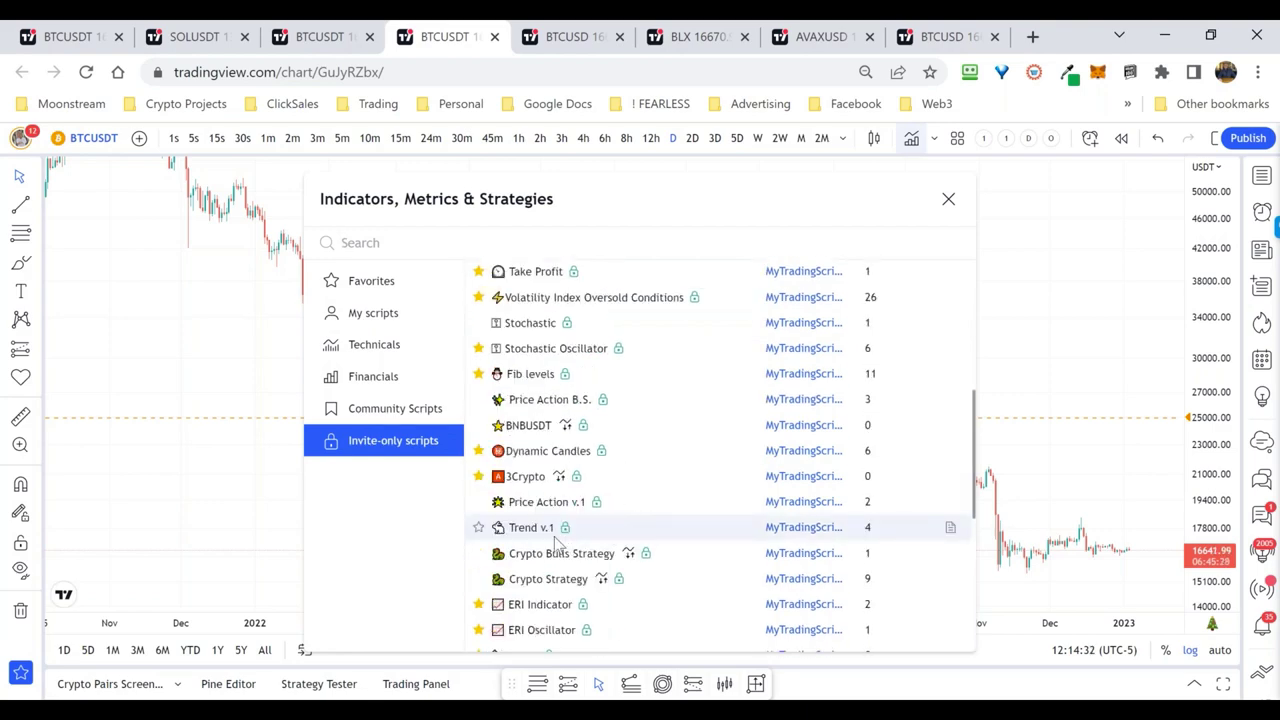
pyautogui.scroll(-2, 557, 543)
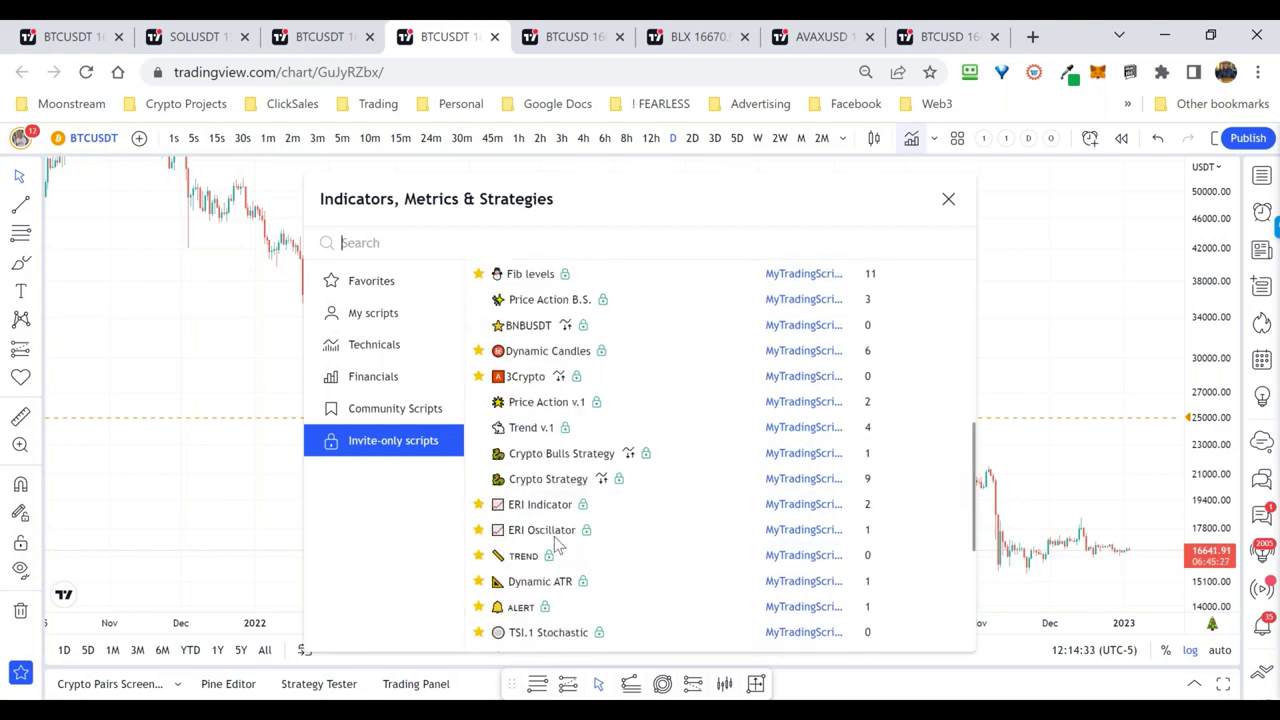
pyautogui.scroll(-1, 557, 543)
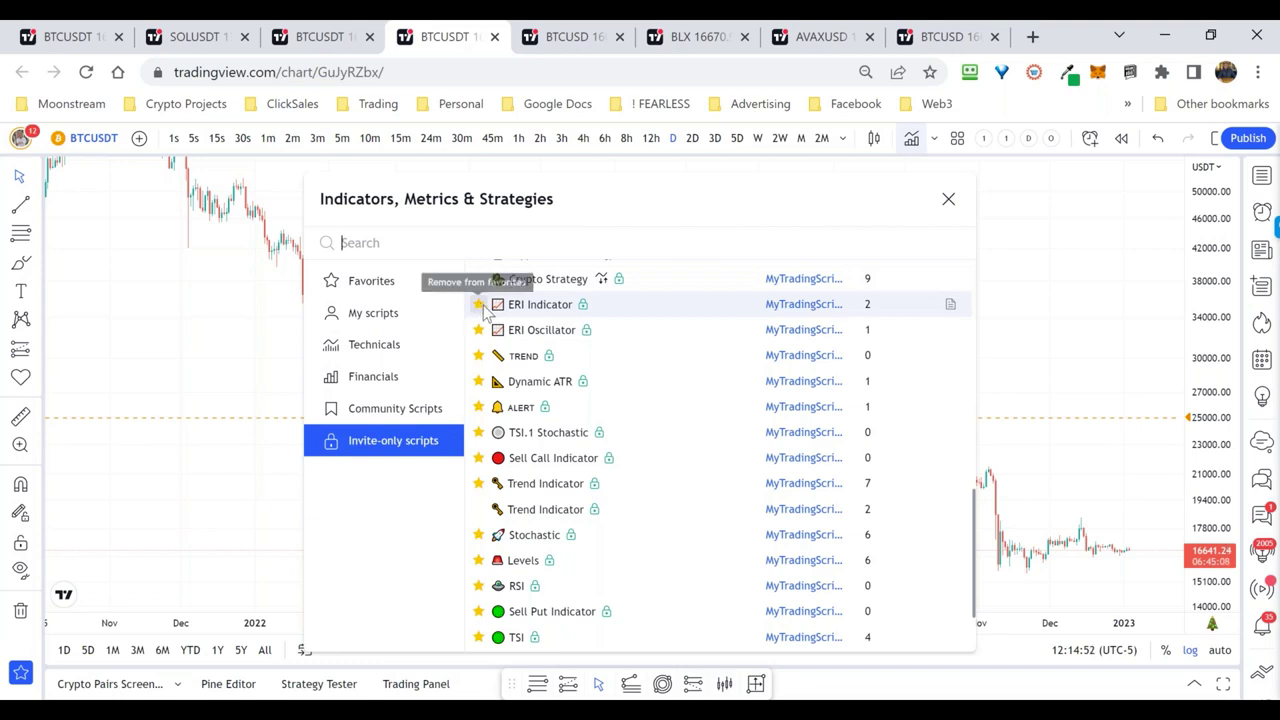
# Add ERI Indicator and ERI Oscillator from the invite-only list, then close the dialog
pyautogui.click(517, 309)
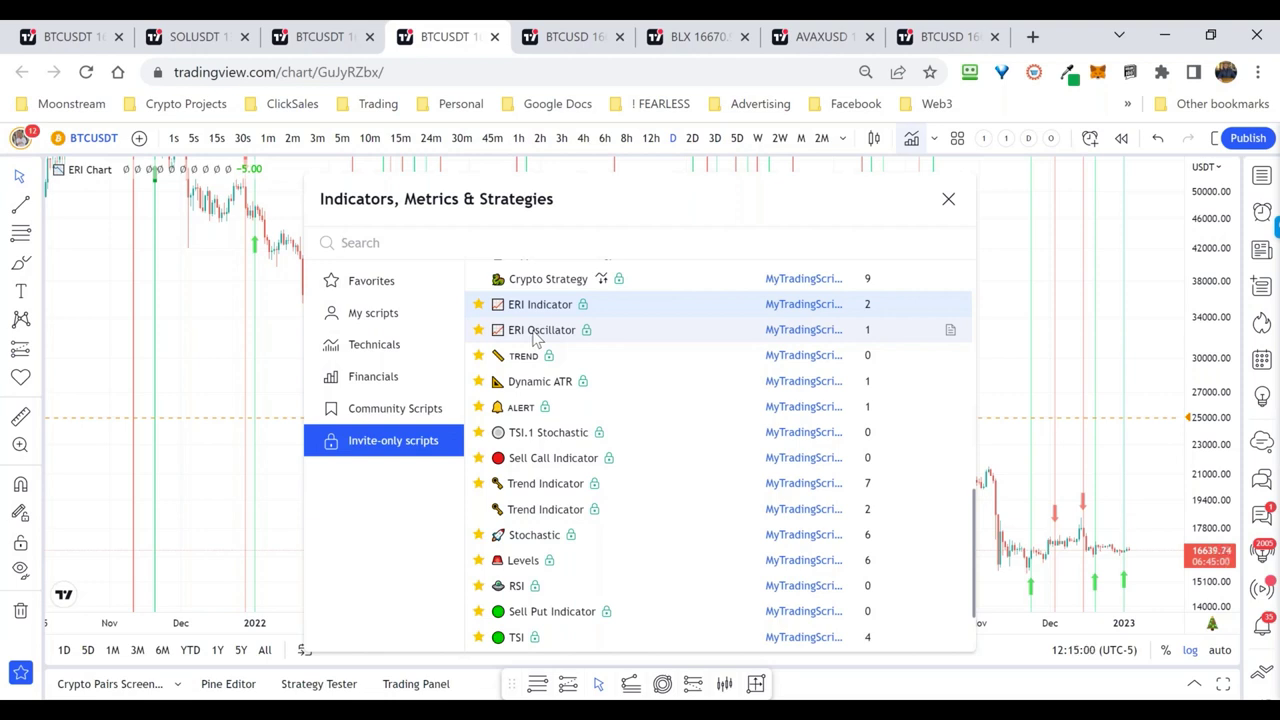
pyautogui.click(537, 338)
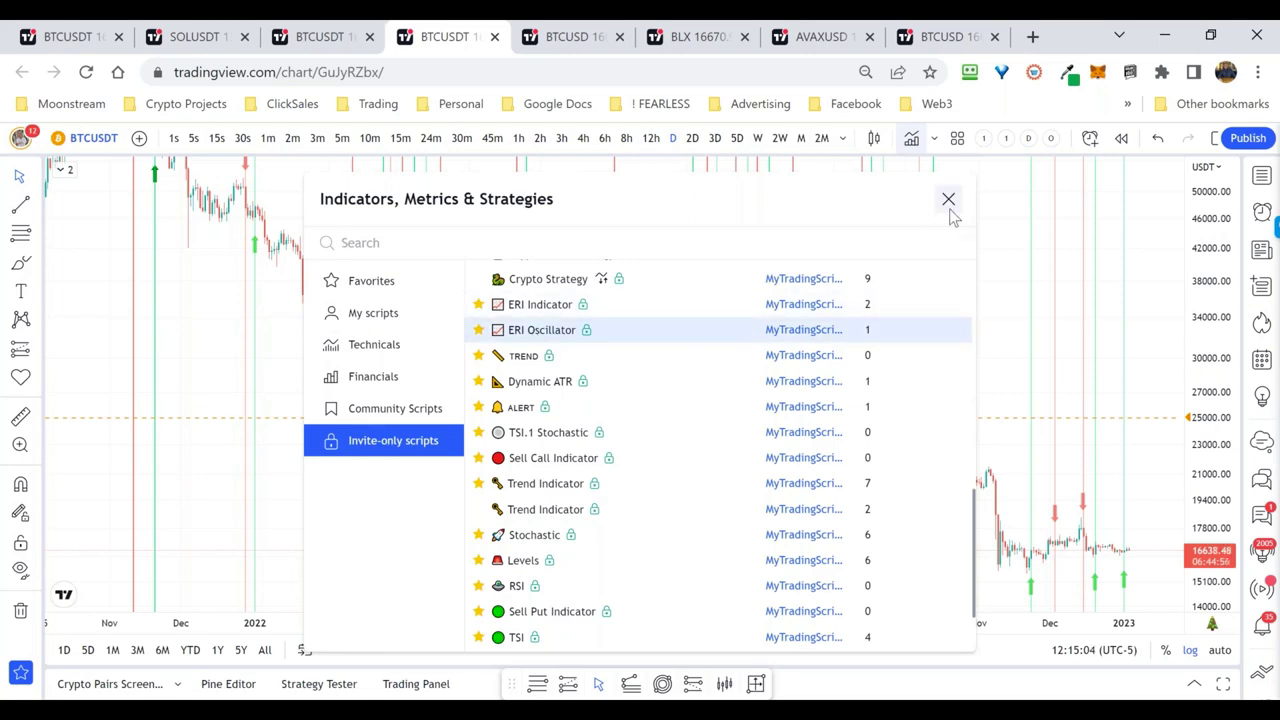
pyautogui.click(949, 201)
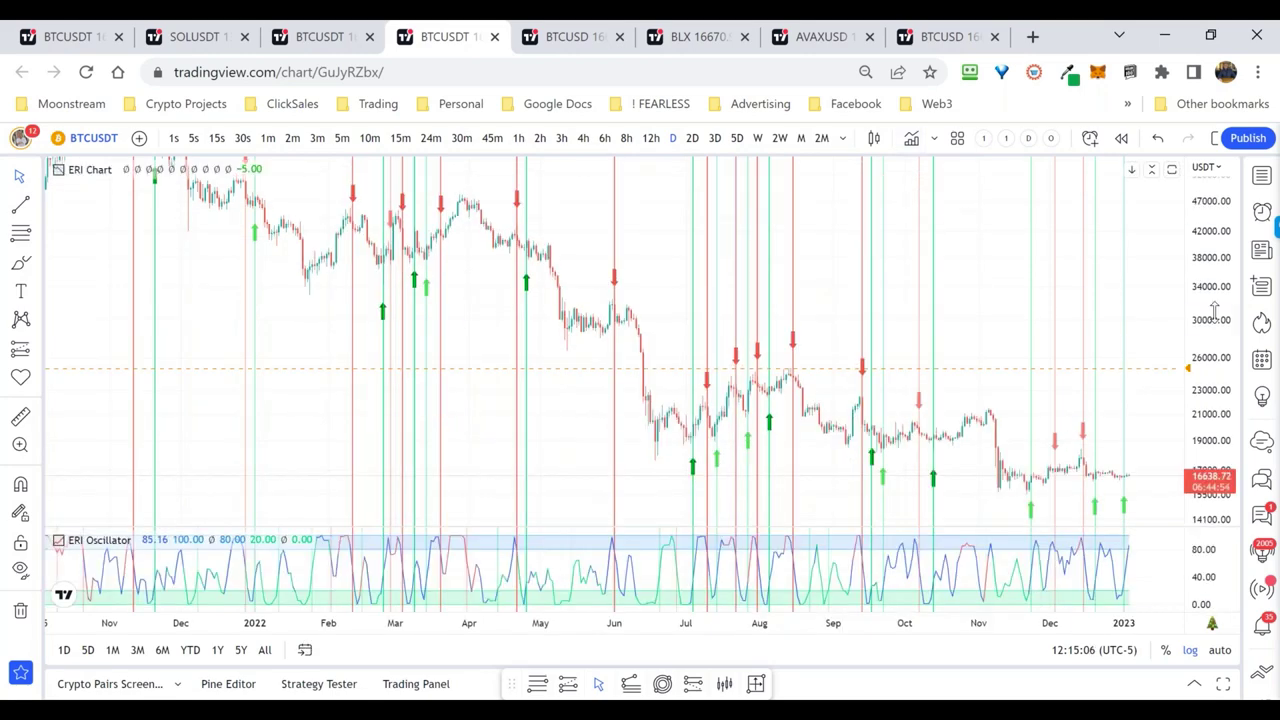
# Compress the price scale, zoom and pan the daily BTCUSDT chart to late 2022
pyautogui.moveTo(1228, 330); pyautogui.dragTo(1228, 381)
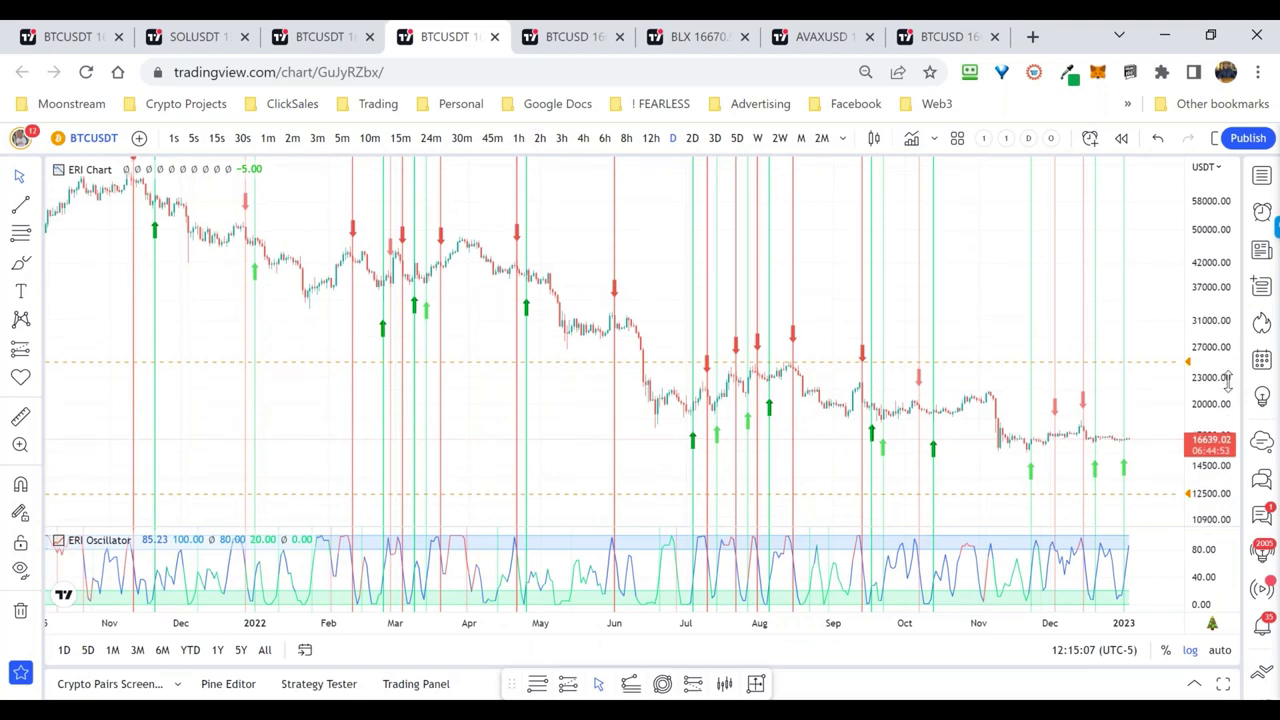
pyautogui.scroll(5, 1225, 385)
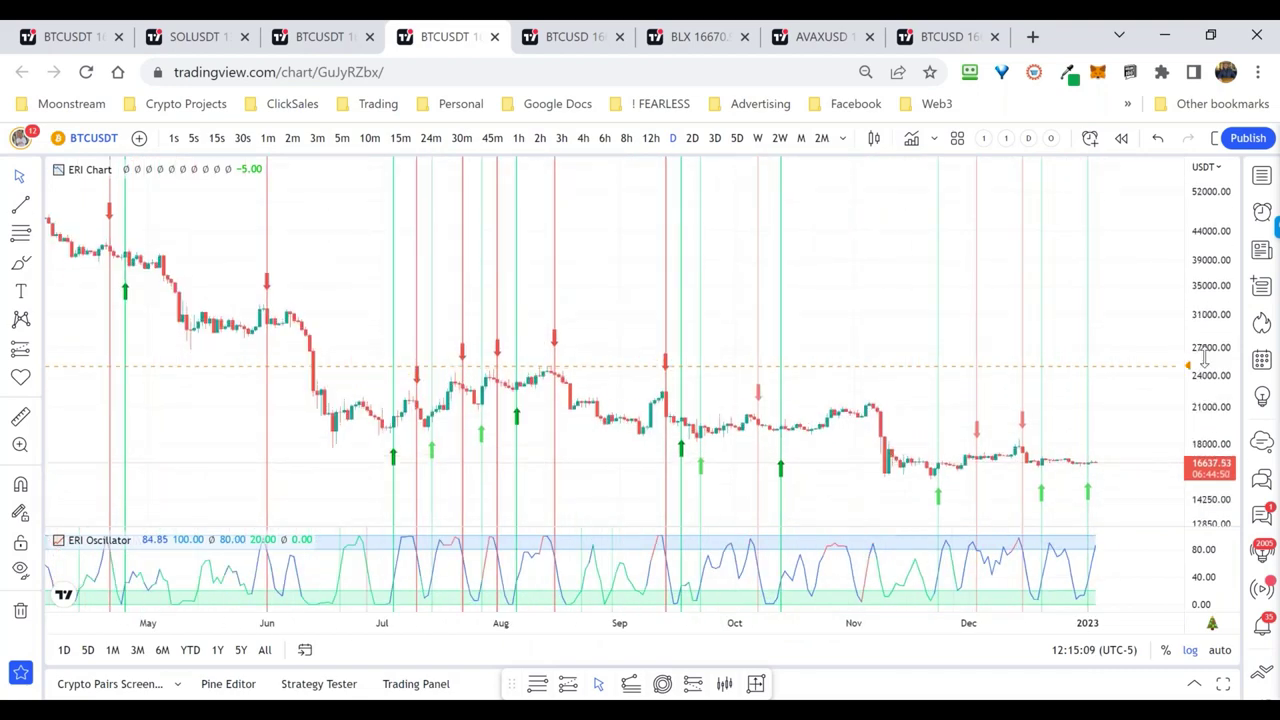
pyautogui.moveTo(1128, 380); pyautogui.dragTo(1140, 387)
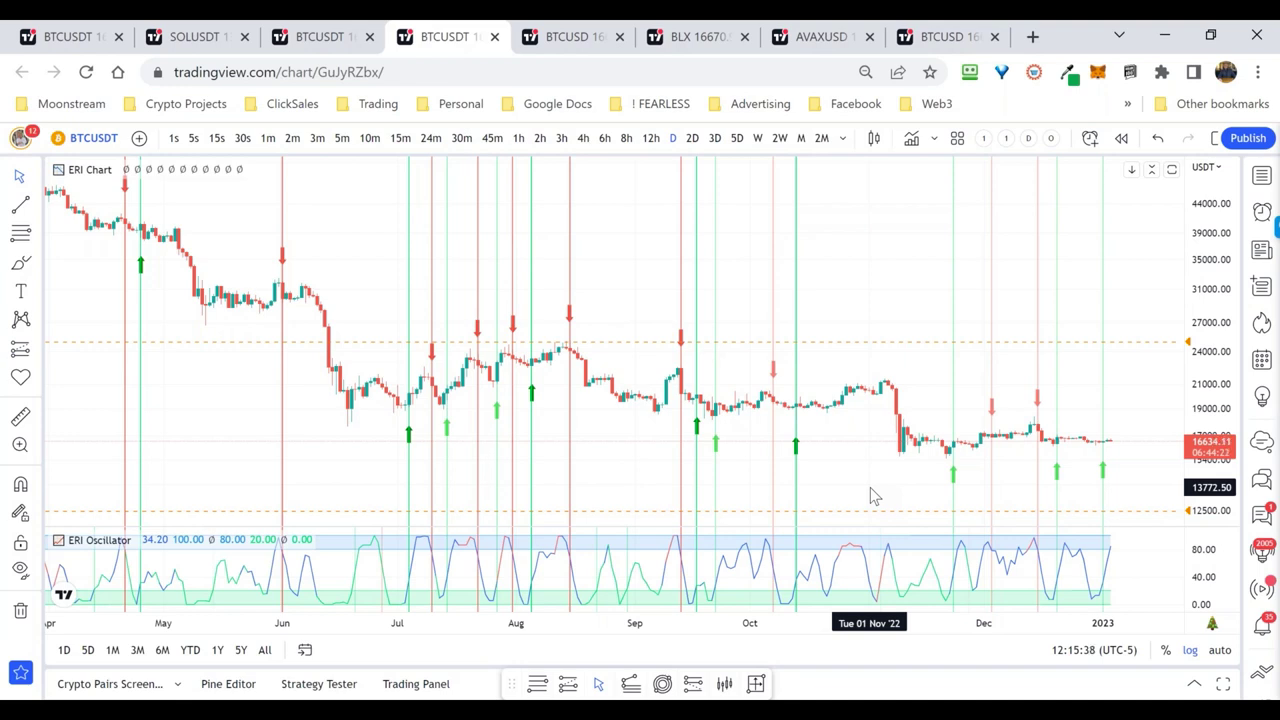
pyautogui.scroll(2, 870, 487)
pyautogui.hscroll(-3, 870, 487)
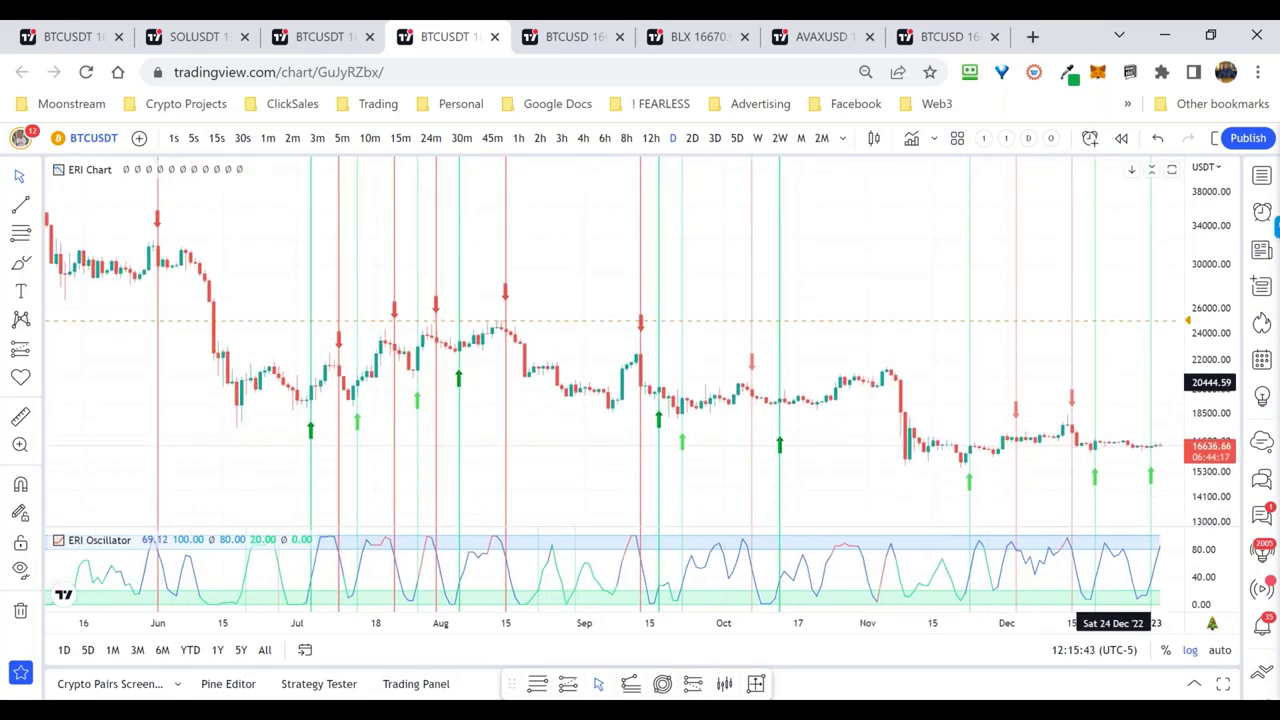
pyautogui.scroll(-2, 757, 202)
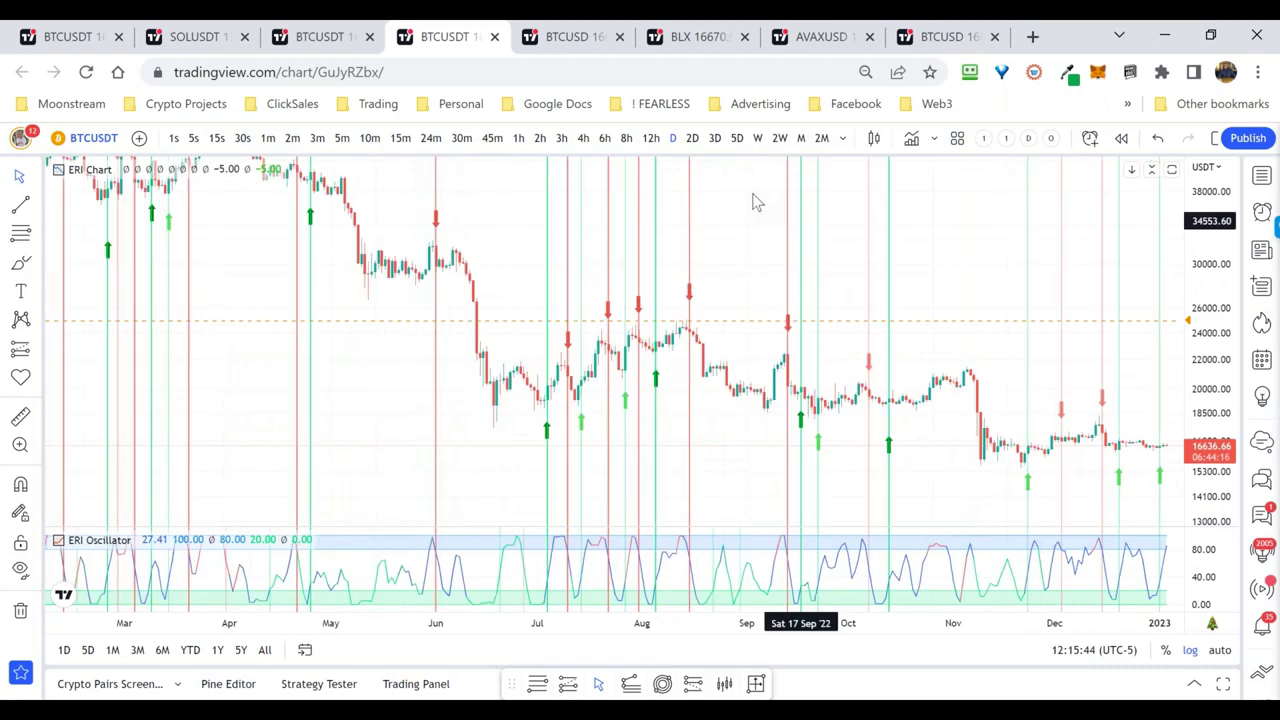
# Switch to W candles, compress the price scale, and pan to show mid-2019 onward
pyautogui.click(757, 138)
pyautogui.moveTo(1208, 222); pyautogui.dragTo(1190, 420)
pyautogui.scroll(2, 1160, 443)
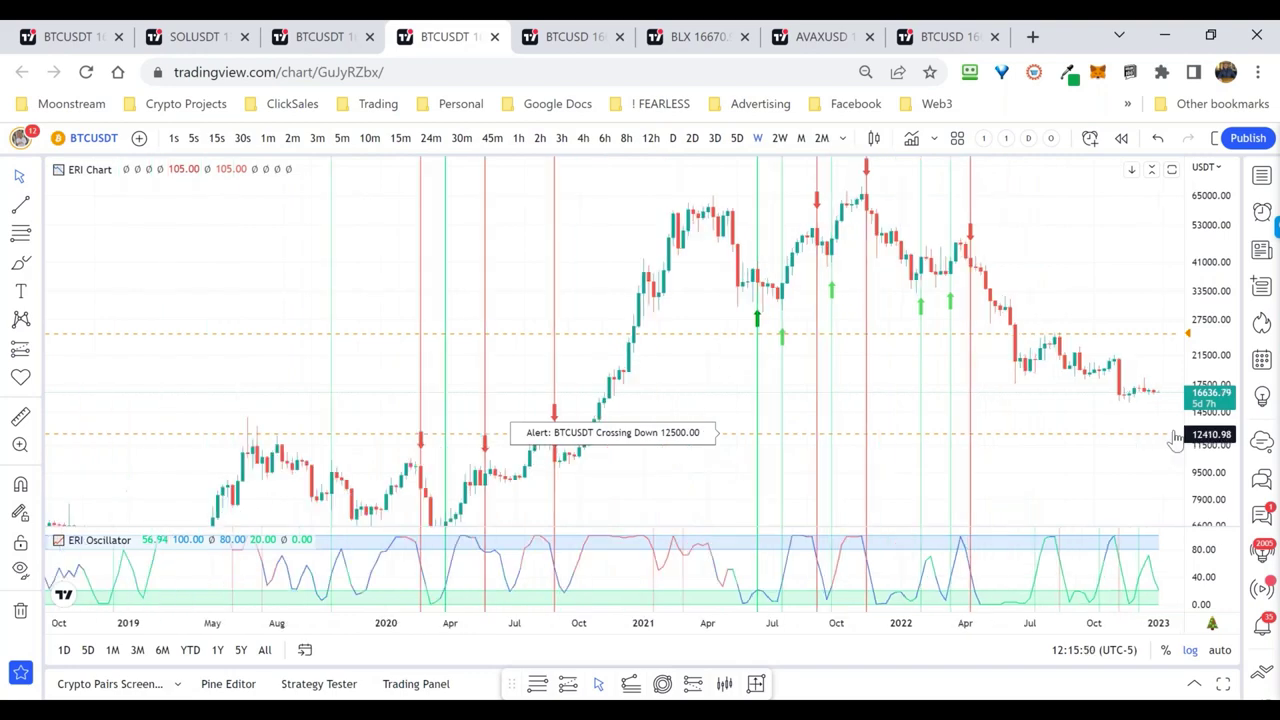
pyautogui.scroll(-2, 1176, 440)
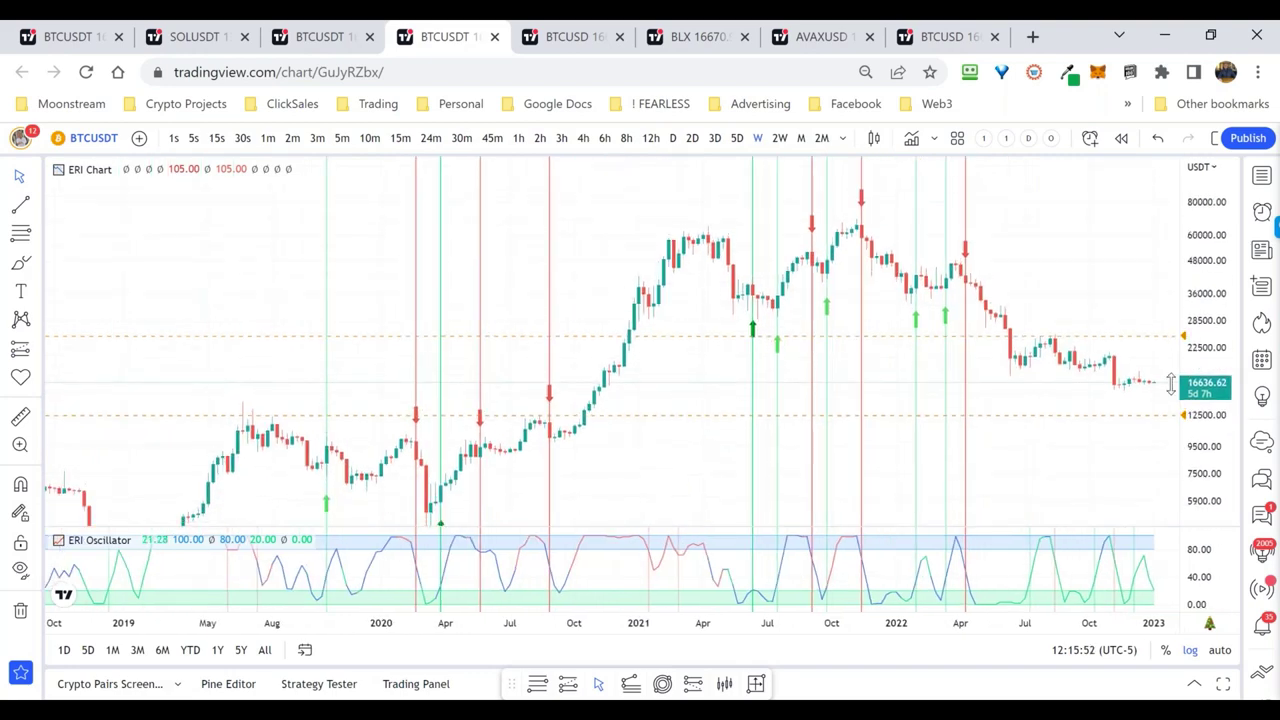
pyautogui.moveTo(1011, 436); pyautogui.dragTo(931, 403)
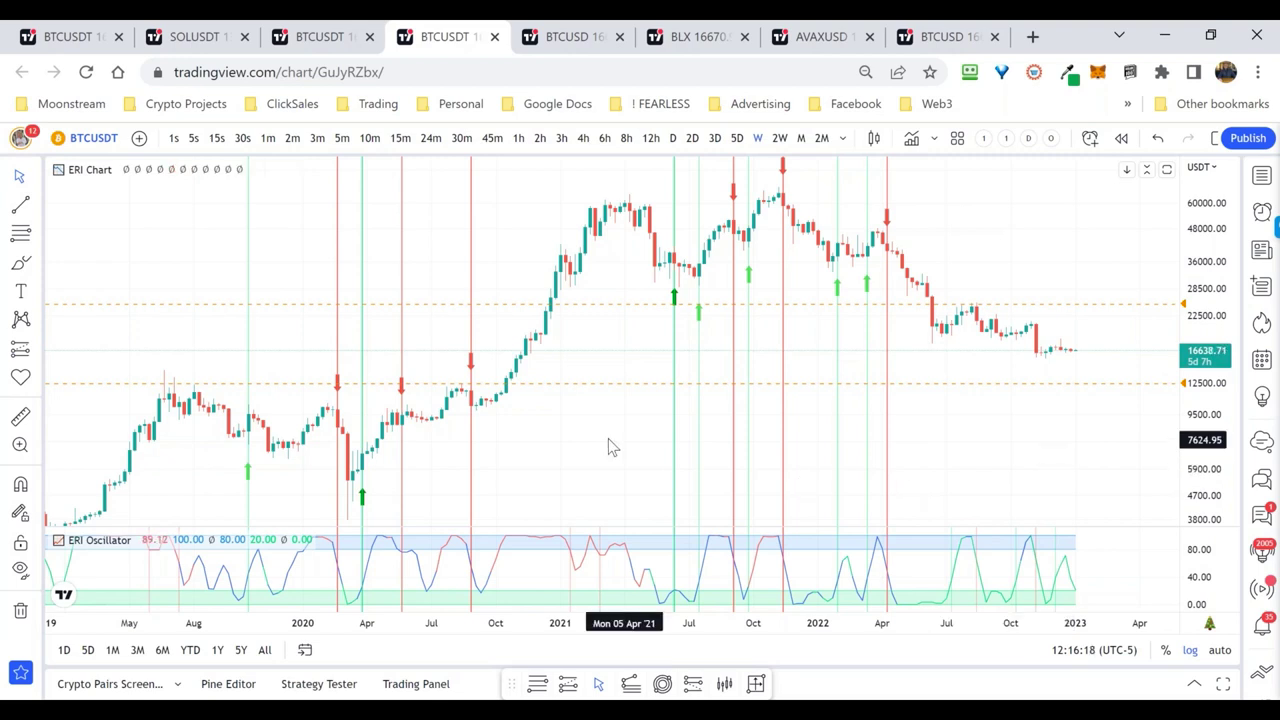
pyautogui.scroll(1, 604, 450)
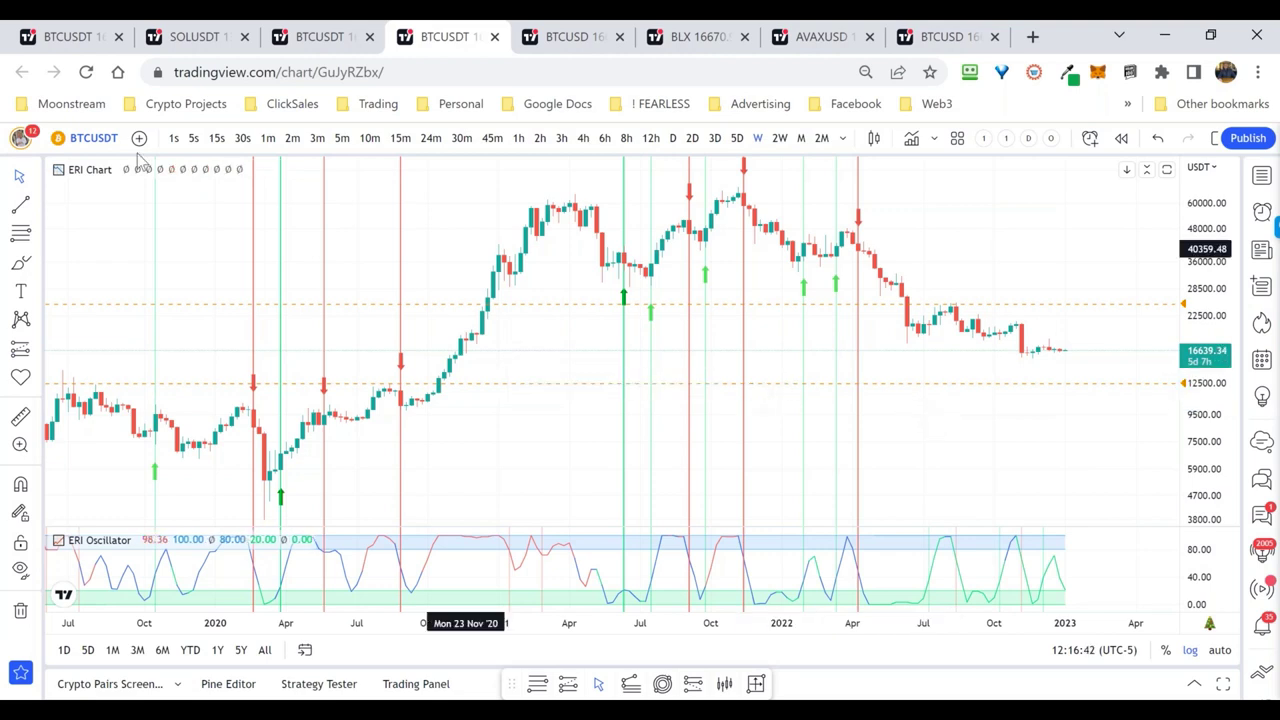
# Draw a trend line from the May 2021 peak near 61,324 down to January 2023
pyautogui.moveTo(592, 203); pyautogui.dragTo(763, 248)
pyautogui.moveTo(957, 287); pyautogui.dragTo(1092, 341)
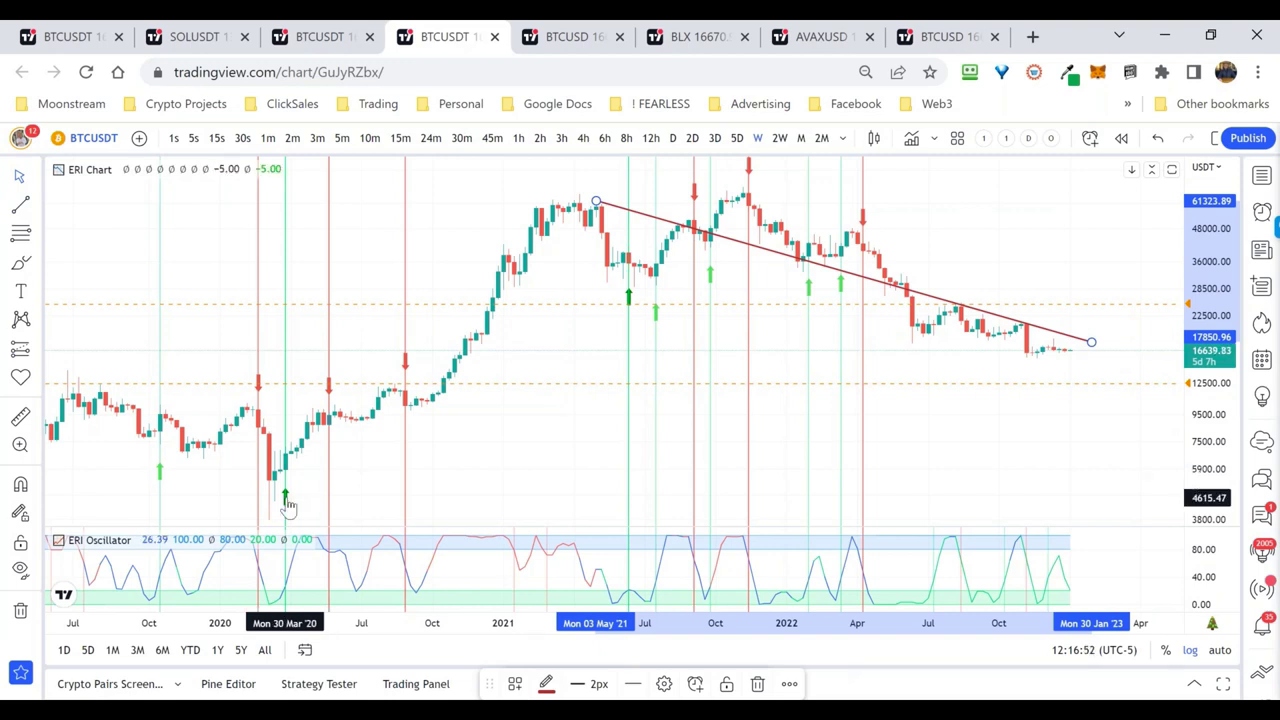
pyautogui.scroll(1, 287, 505)
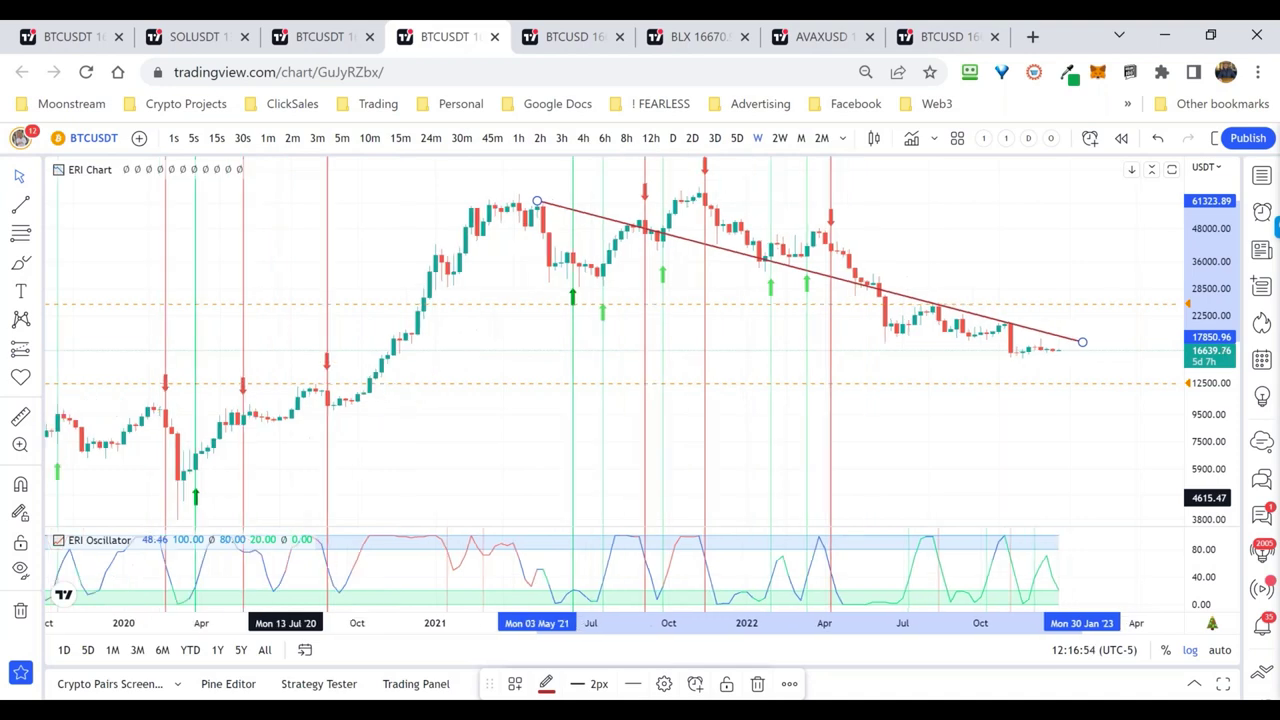